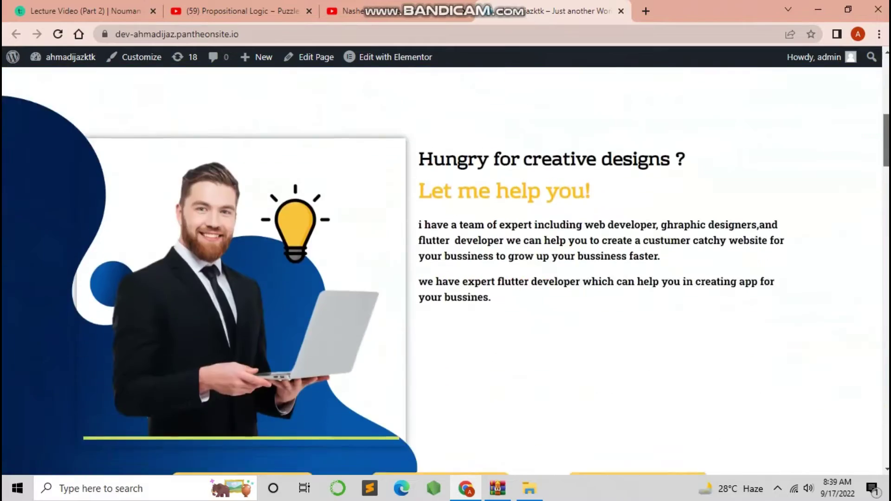
Step: Look over the portfolio home page and open the site's WordPress admin dashboard
{"action": "scroll", "coordinate": [446, 271], "scroll_direction": "down", "scroll_amount": 20}
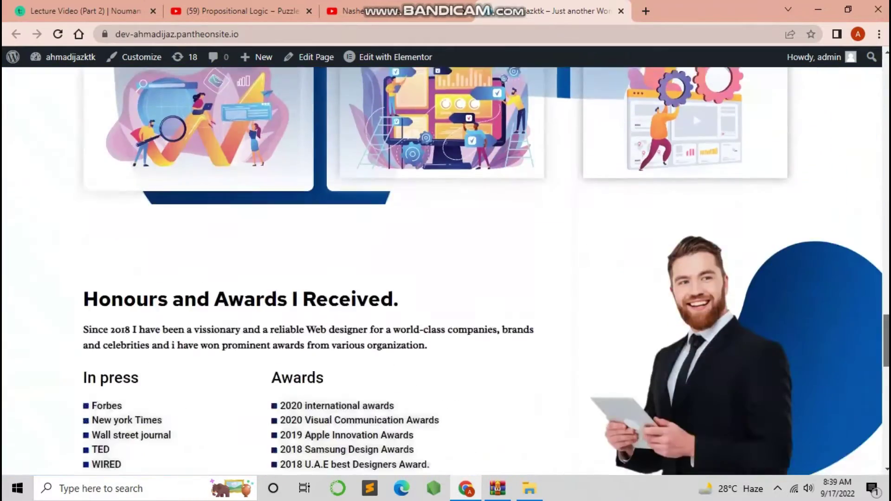
{"action": "scroll", "coordinate": [446, 271], "scroll_direction": "up", "scroll_amount": 20}
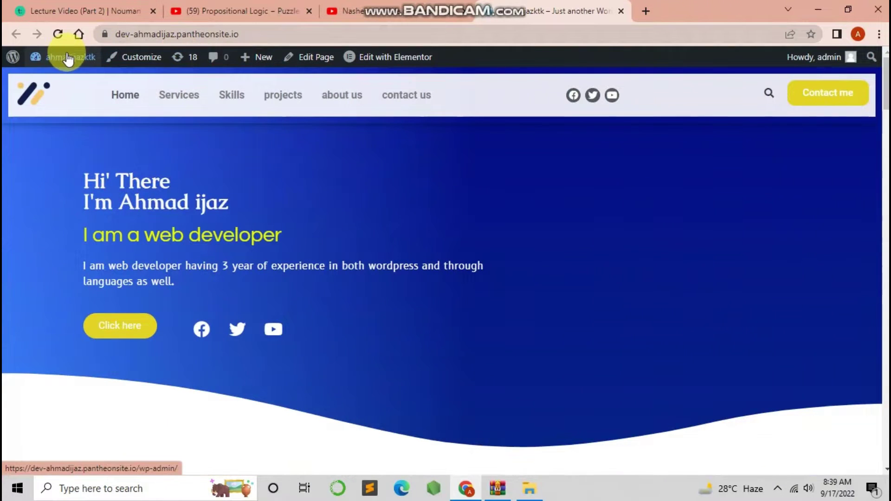
{"action": "mouse_move", "coordinate": [58, 62]}
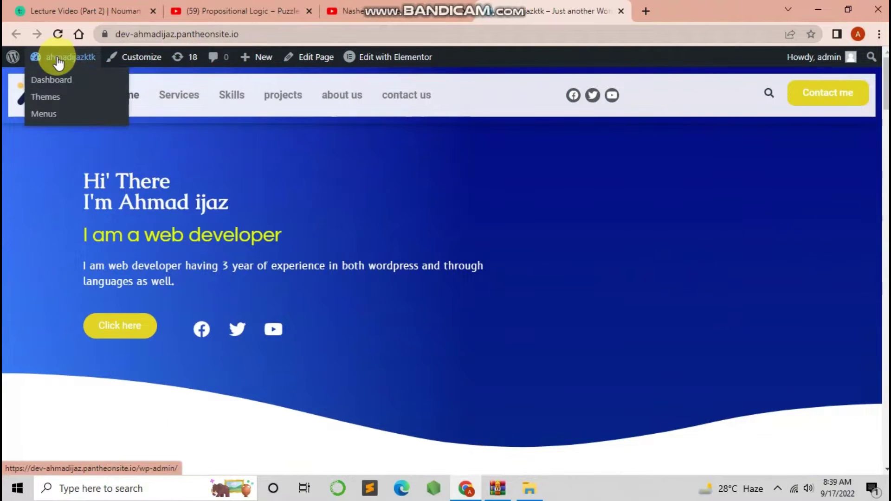
{"action": "left_click", "coordinate": [62, 86]}
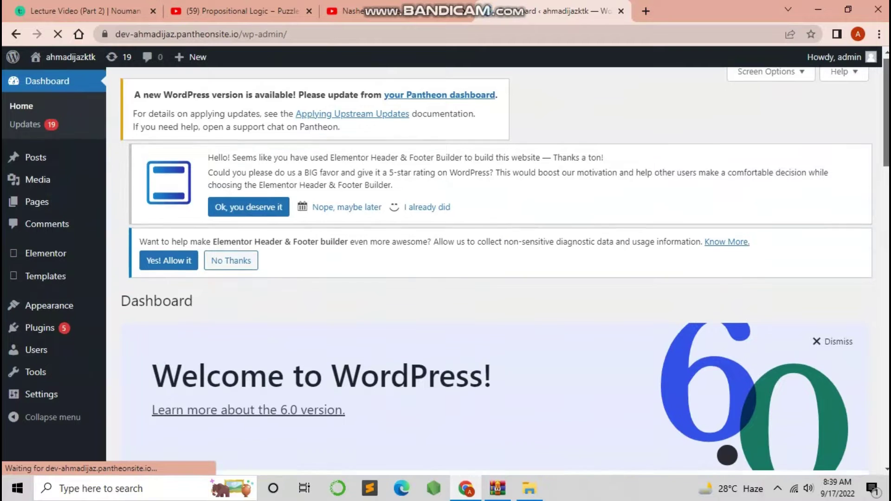
Step: Look over the admin dashboard and open the page for adding new plugins
{"action": "scroll", "coordinate": [494, 271], "scroll_direction": "down", "scroll_amount": 7}
{"action": "scroll", "coordinate": [494, 272], "scroll_direction": "down", "scroll_amount": 3}
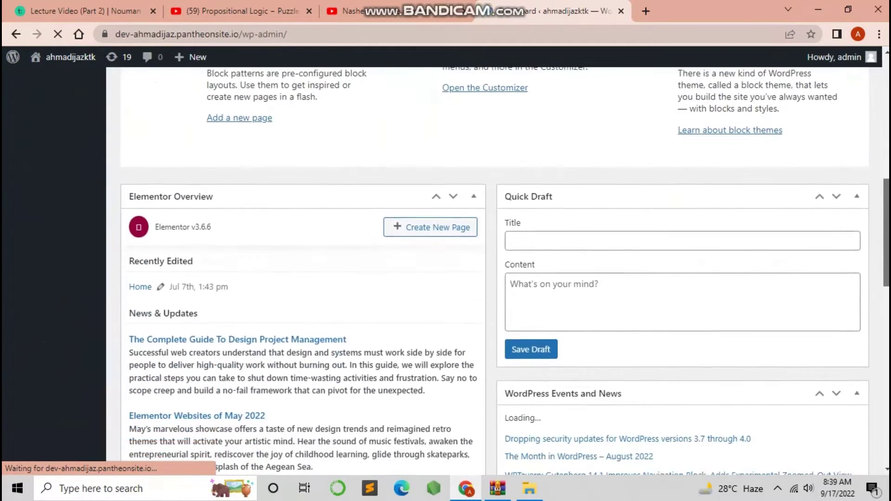
{"action": "scroll", "coordinate": [494, 272], "scroll_direction": "up", "scroll_amount": 8}
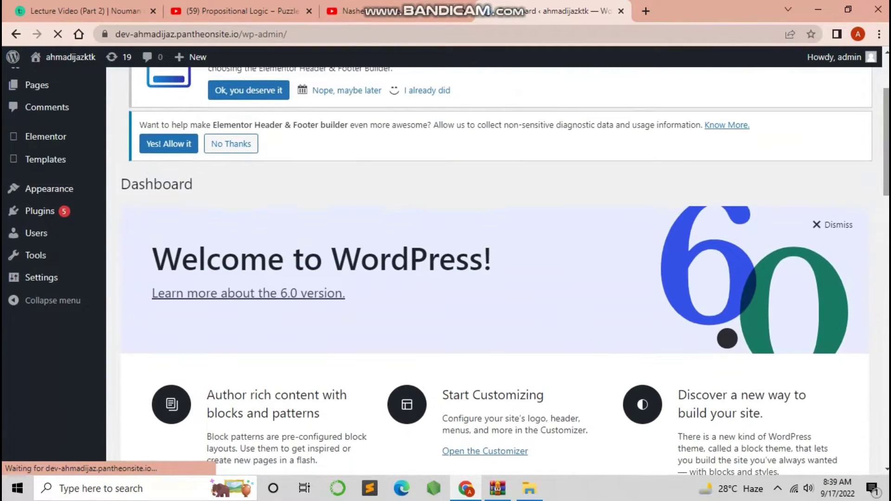
{"action": "scroll", "coordinate": [494, 272], "scroll_direction": "up", "scroll_amount": 1}
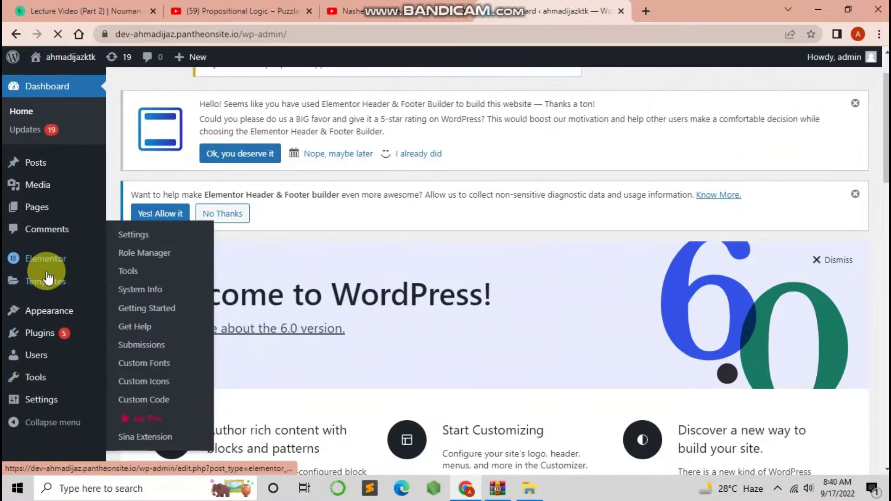
{"action": "mouse_move", "coordinate": [41, 343]}
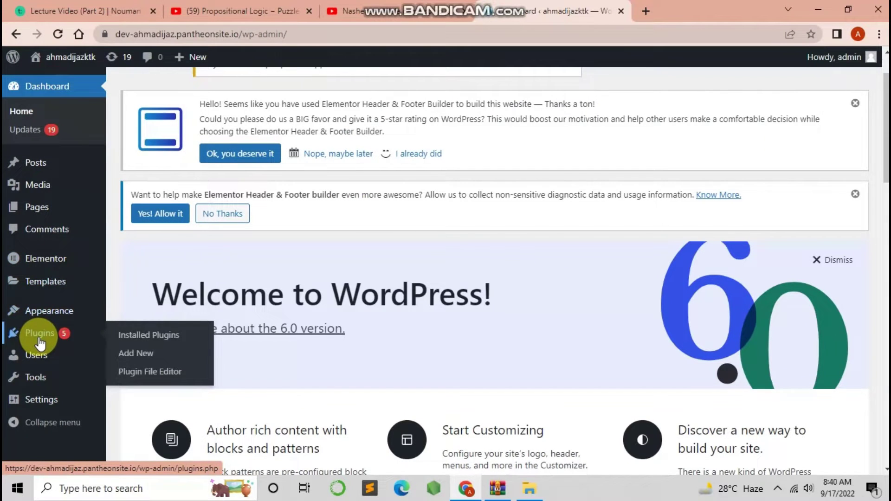
{"action": "left_click", "coordinate": [139, 359]}
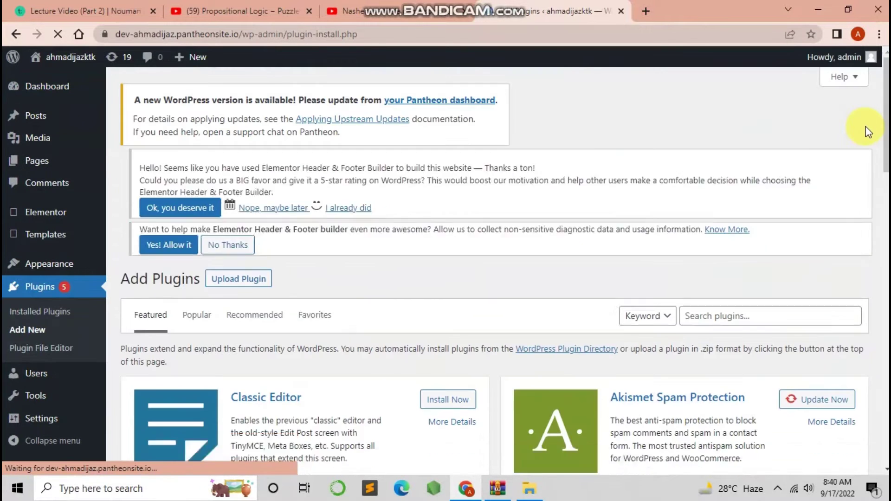
Step: Search the plugin directory for "simply static"
{"action": "scroll", "coordinate": [883, 116], "scroll_direction": "down", "scroll_amount": 3}
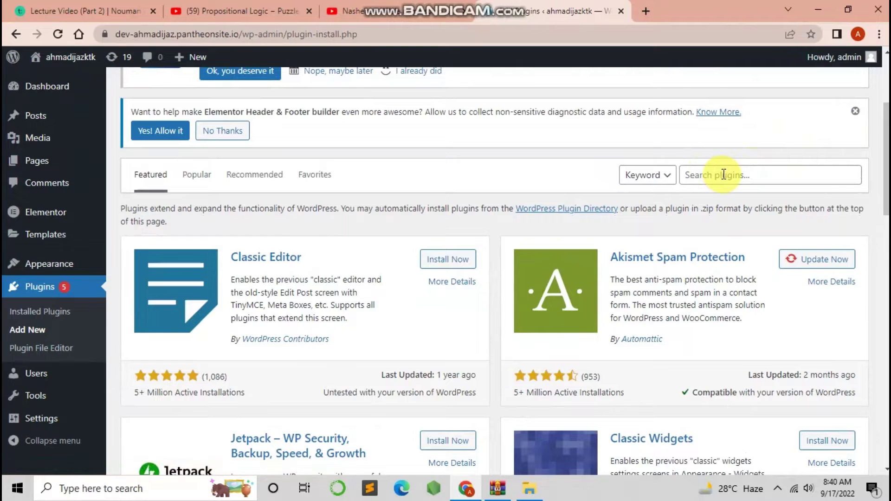
{"action": "left_click", "coordinate": [723, 174]}
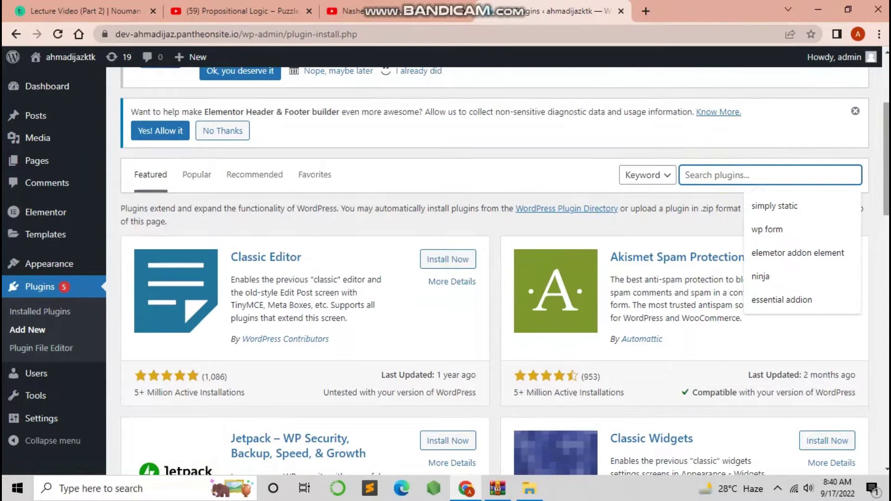
{"action": "type", "text": "simply stat"}
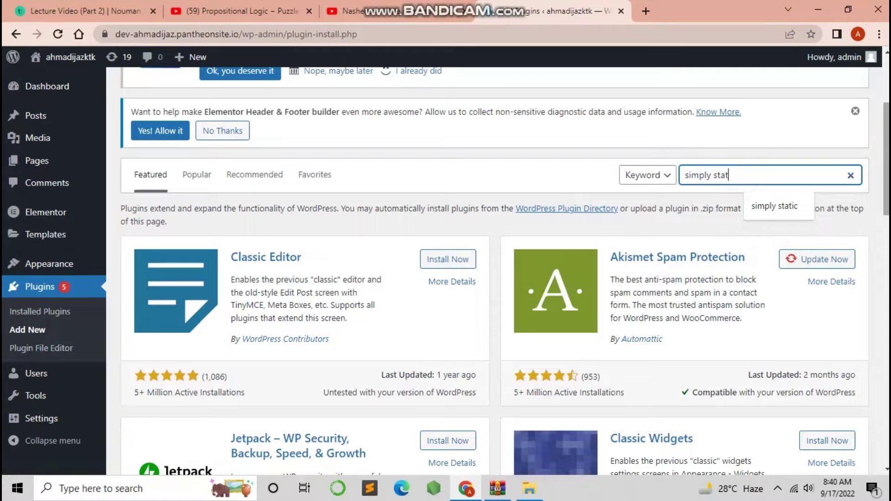
{"action": "type", "text": "ic"}
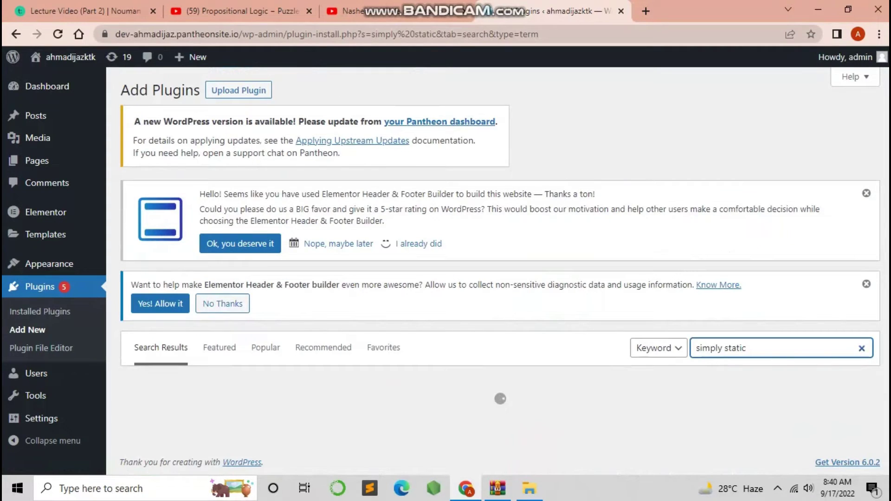
Step: Install and activate the Simply Static plugin from the search results
{"action": "scroll", "coordinate": [533, 119], "scroll_direction": "down", "scroll_amount": 5}
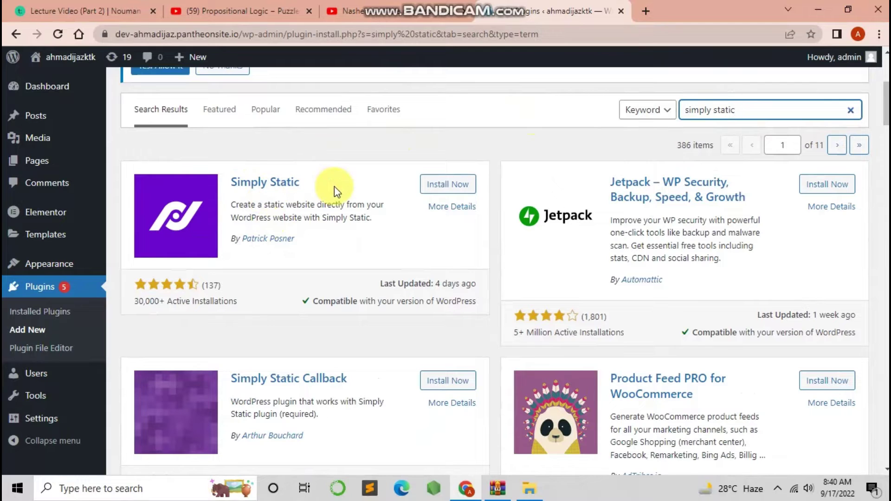
{"action": "left_click", "coordinate": [447, 184]}
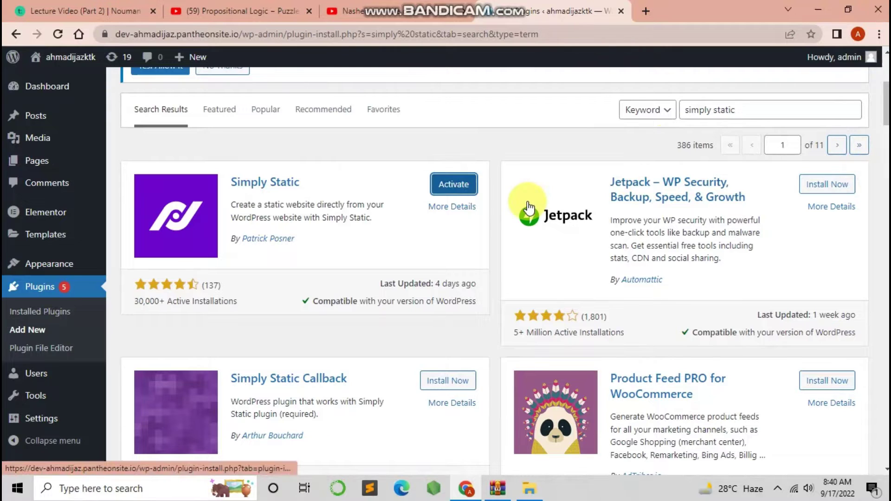
{"action": "left_click", "coordinate": [467, 188]}
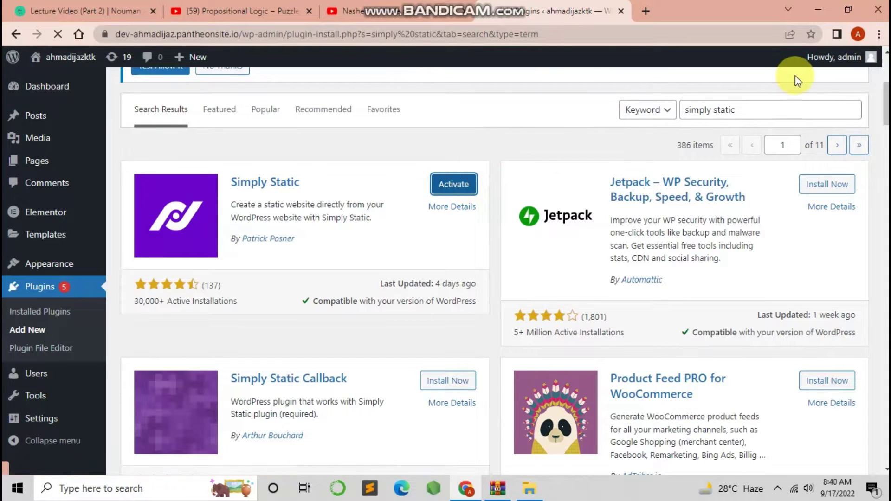
{"action": "scroll", "coordinate": [504, 242], "scroll_direction": "down", "scroll_amount": 1}
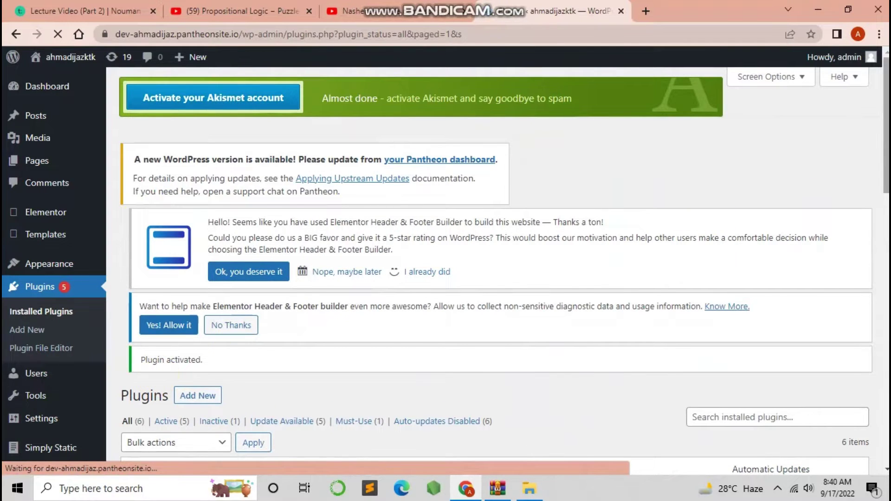
Step: Open the settings page of the Simply Static plugin
{"action": "scroll", "coordinate": [183, 177], "scroll_direction": "down", "scroll_amount": 2}
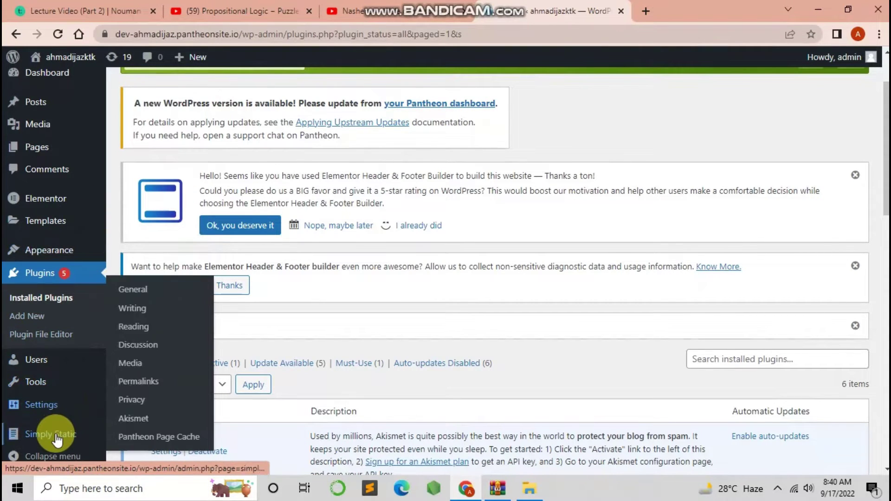
{"action": "mouse_move", "coordinate": [55, 439]}
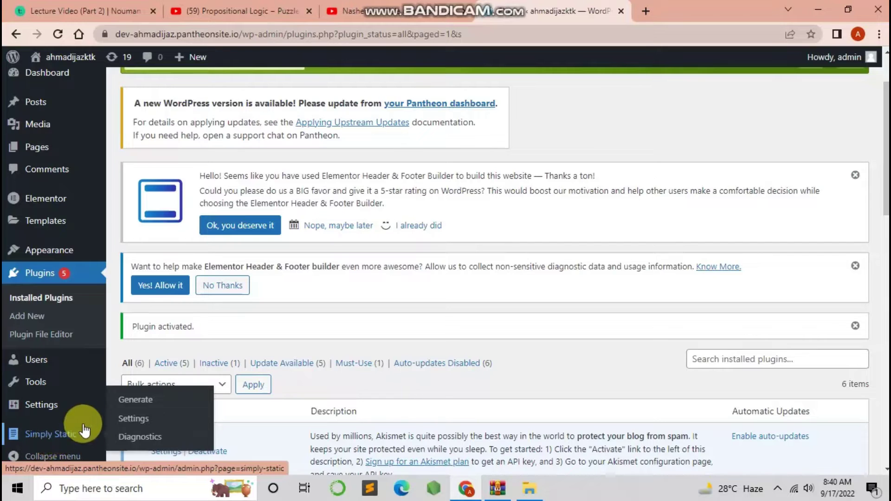
{"action": "left_click", "coordinate": [135, 418]}
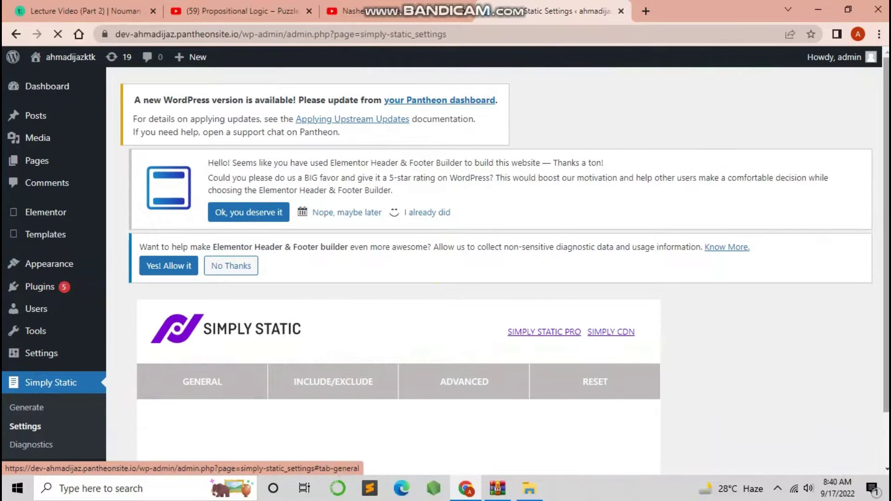
Step: Set the Destination URLs of the static export to "Save for offline use"
{"action": "left_click_drag", "start_coordinate": [886, 263], "coordinate": [886, 306]}
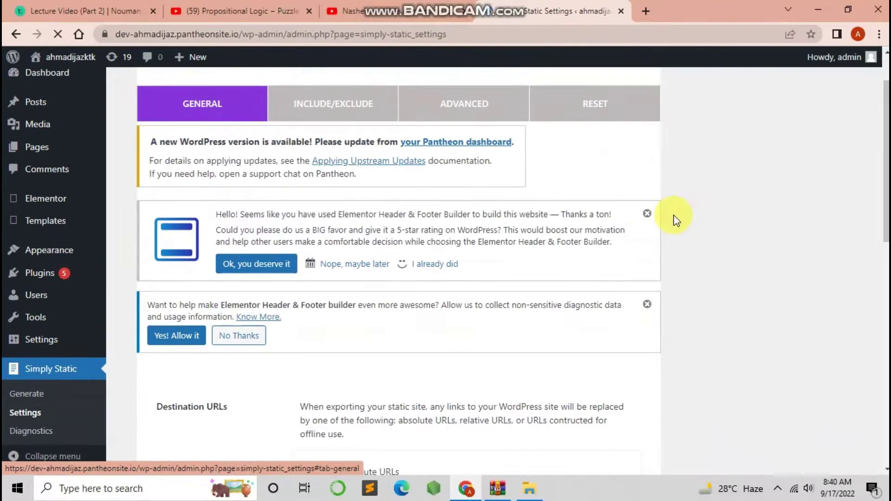
{"action": "left_click_drag", "start_coordinate": [886, 160], "coordinate": [887, 307]}
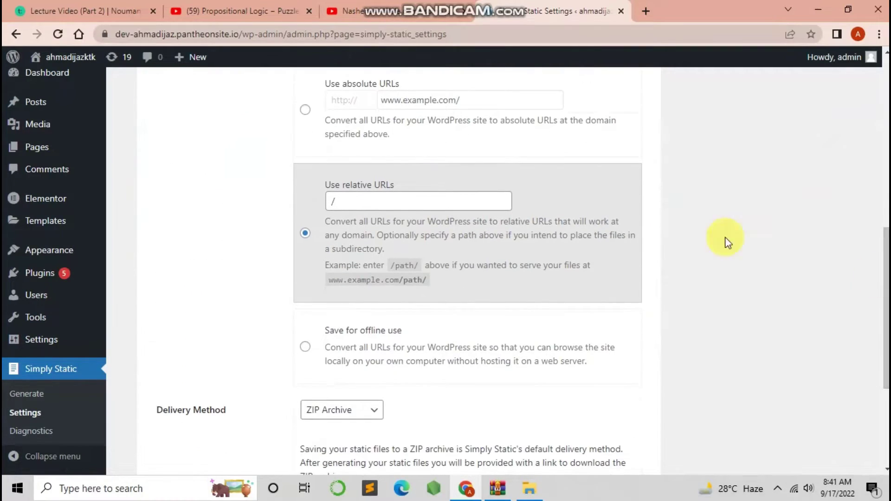
{"action": "left_click", "coordinate": [306, 110]}
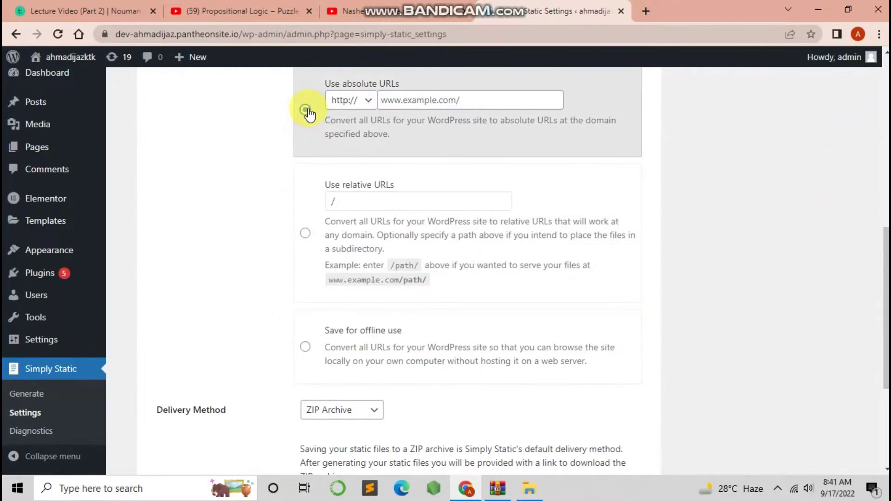
{"action": "left_click", "coordinate": [305, 233]}
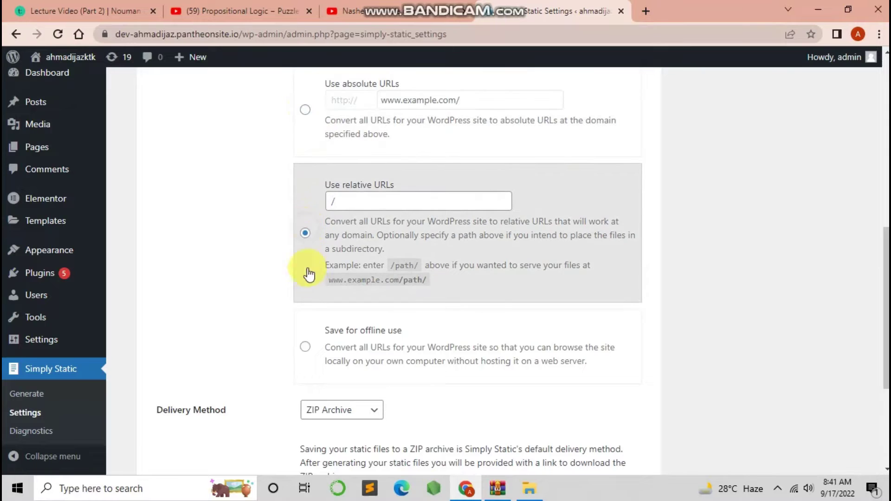
{"action": "left_click", "coordinate": [305, 347]}
Step: Choose ZIP Archive as the delivery method and save the Simply Static settings
{"action": "left_click_drag", "start_coordinate": [886, 279], "coordinate": [886, 346]}
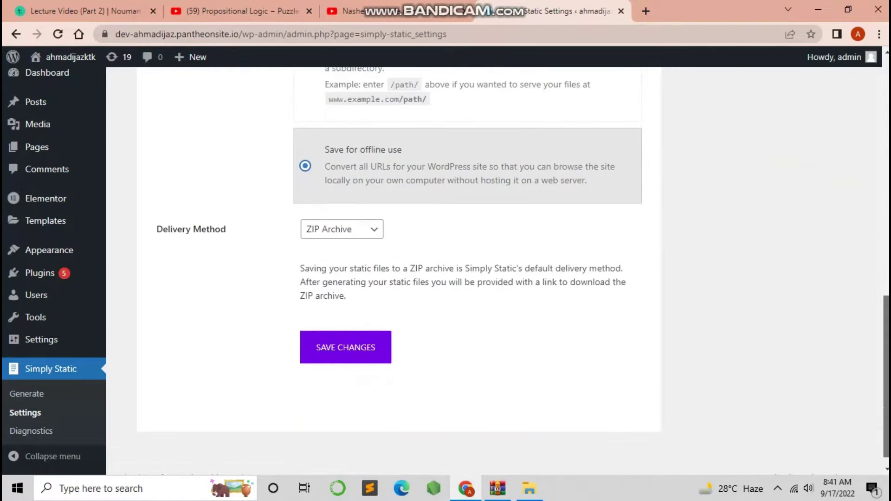
{"action": "left_click", "coordinate": [360, 234]}
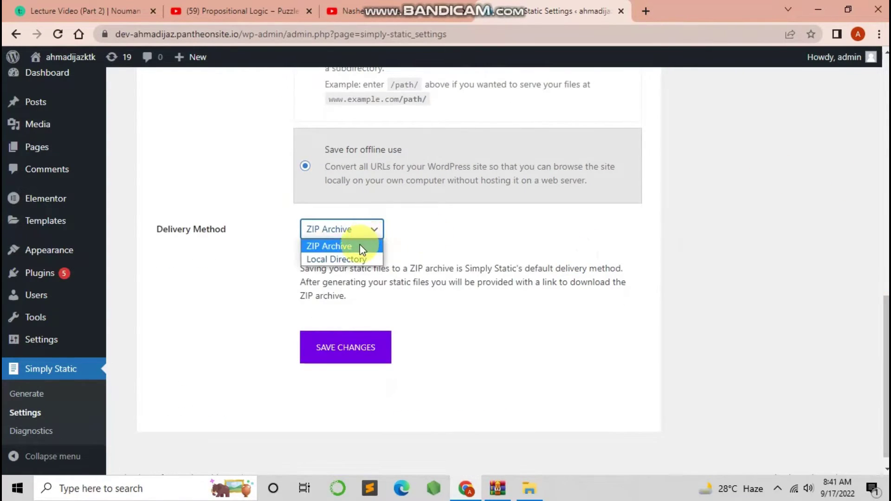
{"action": "left_click", "coordinate": [360, 245]}
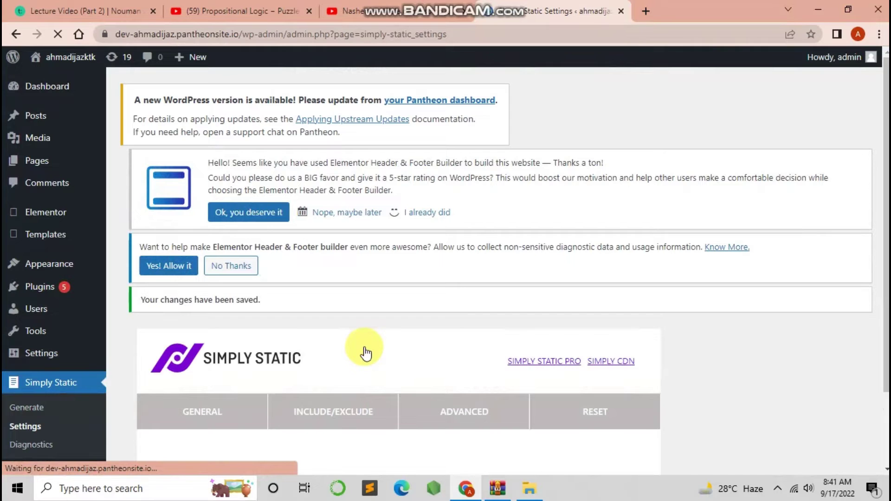
Step: Generate the static files of the site with Simply Static
{"action": "scroll", "coordinate": [464, 343], "scroll_direction": "down", "scroll_amount": 2}
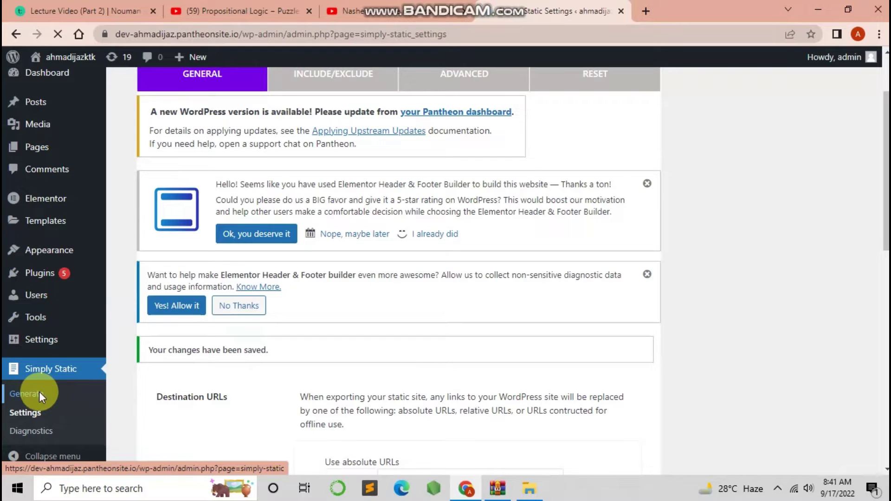
{"action": "left_click", "coordinate": [39, 394]}
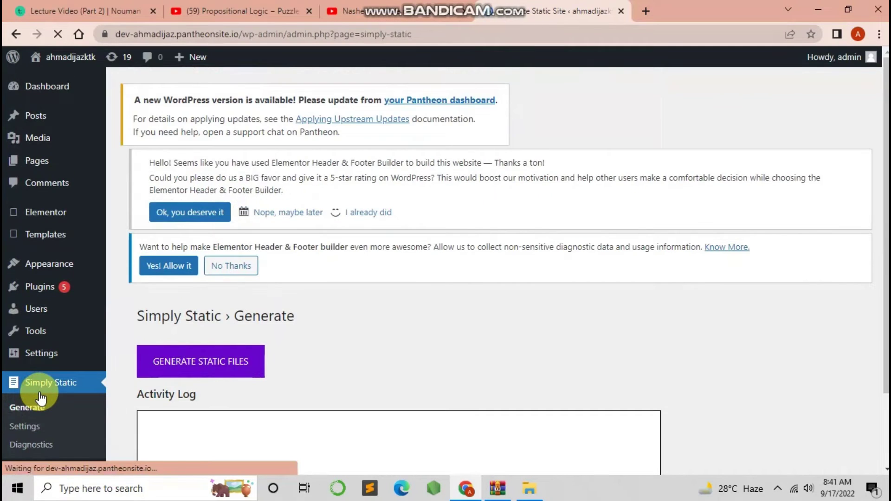
{"action": "scroll", "coordinate": [570, 259], "scroll_direction": "down", "scroll_amount": 2}
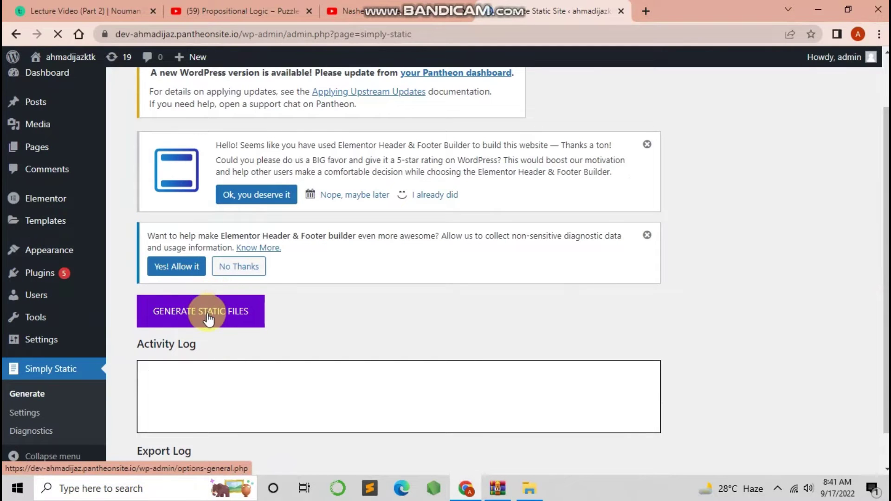
{"action": "left_click", "coordinate": [208, 318]}
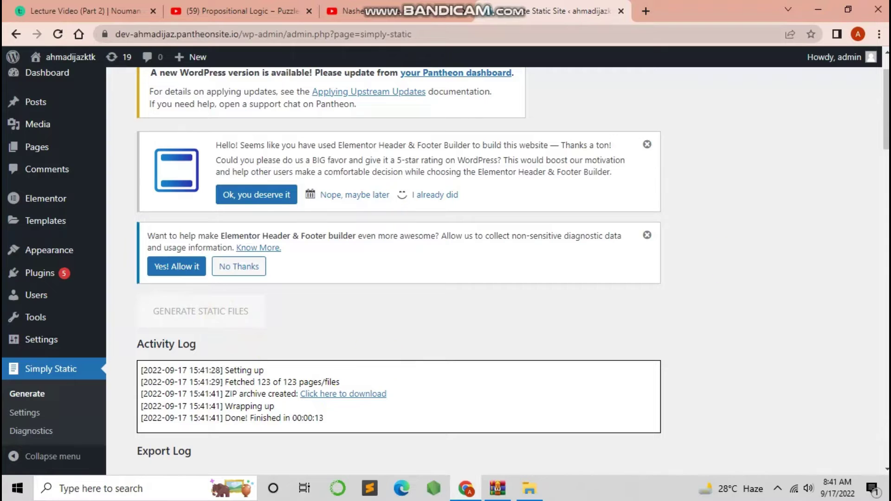
Step: Download the generated ZIP archive through the link in the Activity Log
{"action": "scroll", "coordinate": [418, 214], "scroll_direction": "down", "scroll_amount": 3}
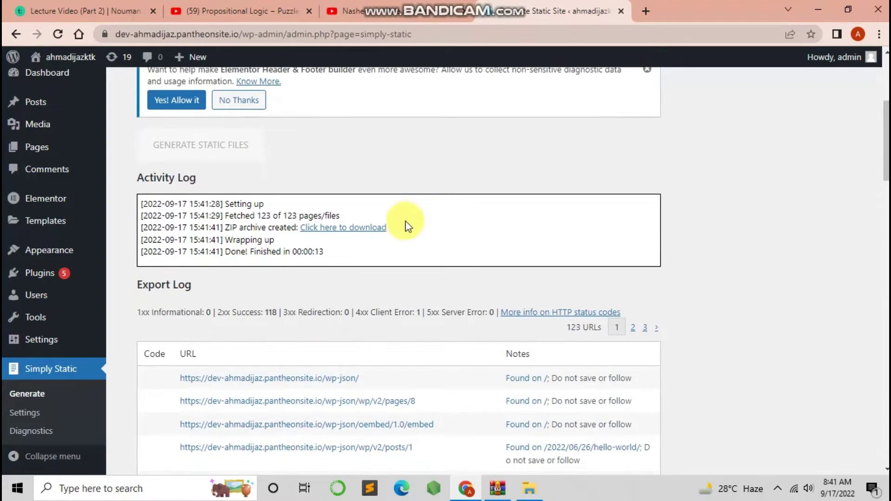
{"action": "left_click_drag", "start_coordinate": [398, 227], "coordinate": [302, 235]}
{"action": "left_click", "coordinate": [379, 235]}
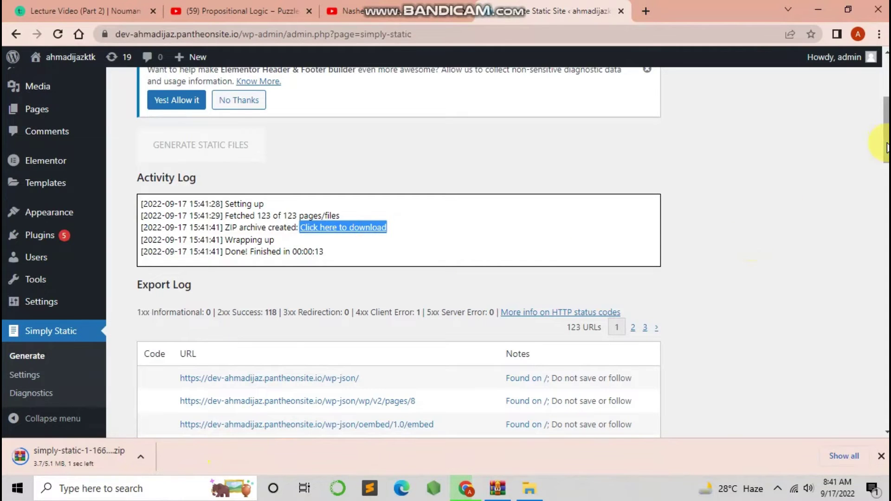
Step: Open the downloaded simply-static ZIP archive in WinRAR and dismiss the licence purchase notice
{"action": "scroll", "coordinate": [880, 142], "scroll_direction": "down", "scroll_amount": 6}
{"action": "scroll", "coordinate": [880, 142], "scroll_direction": "down", "scroll_amount": 6}
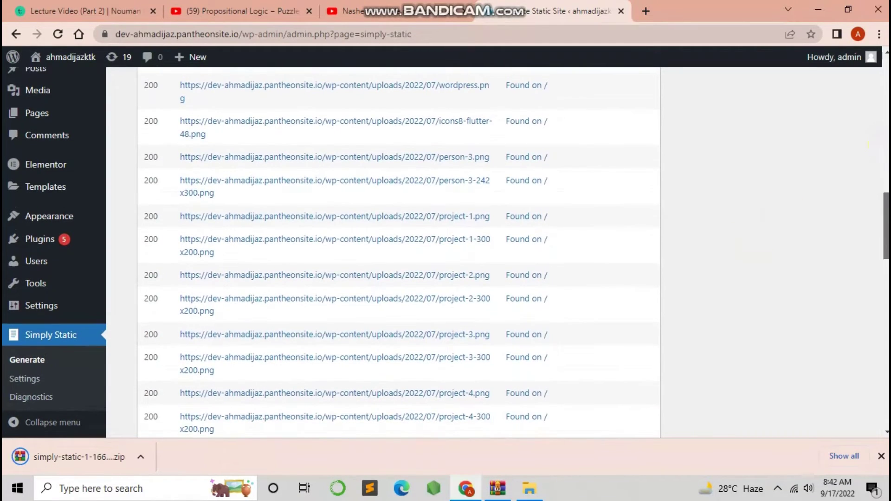
{"action": "scroll", "coordinate": [880, 142], "scroll_direction": "up", "scroll_amount": 12}
{"action": "scroll", "coordinate": [310, 343], "scroll_direction": "up", "scroll_amount": 1}
{"action": "left_click", "coordinate": [141, 458]}
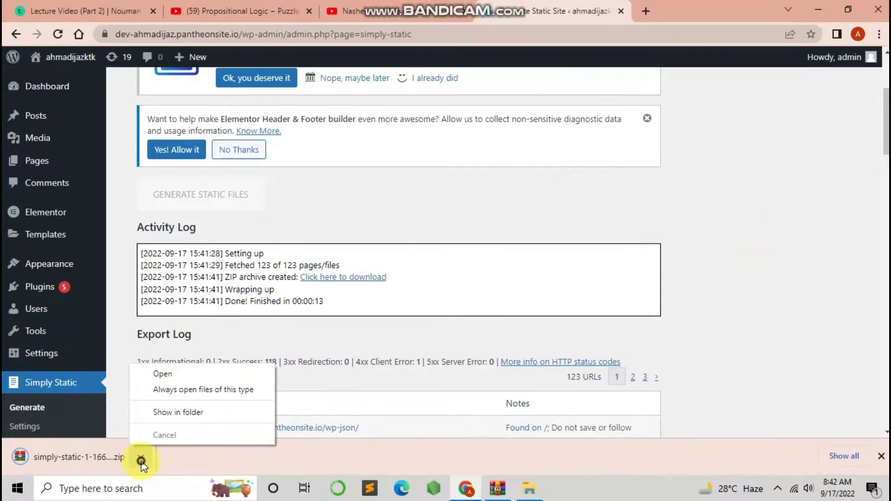
{"action": "left_click", "coordinate": [182, 371]}
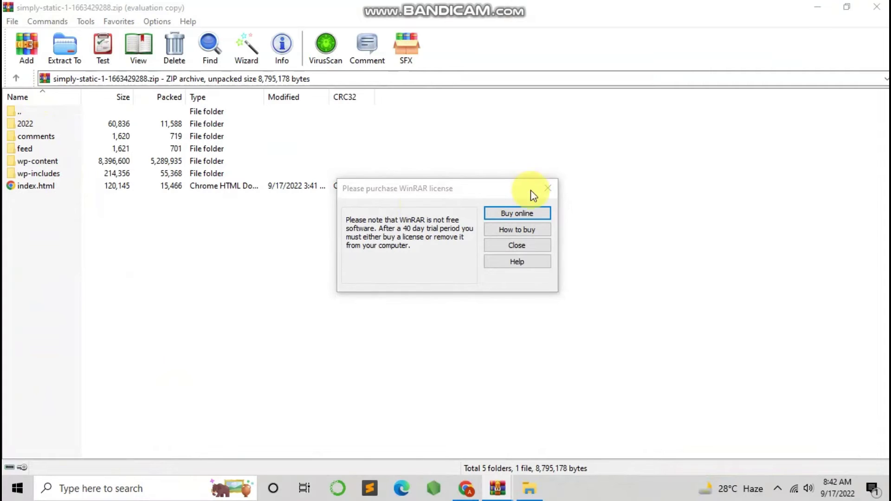
{"action": "left_click", "coordinate": [547, 188]}
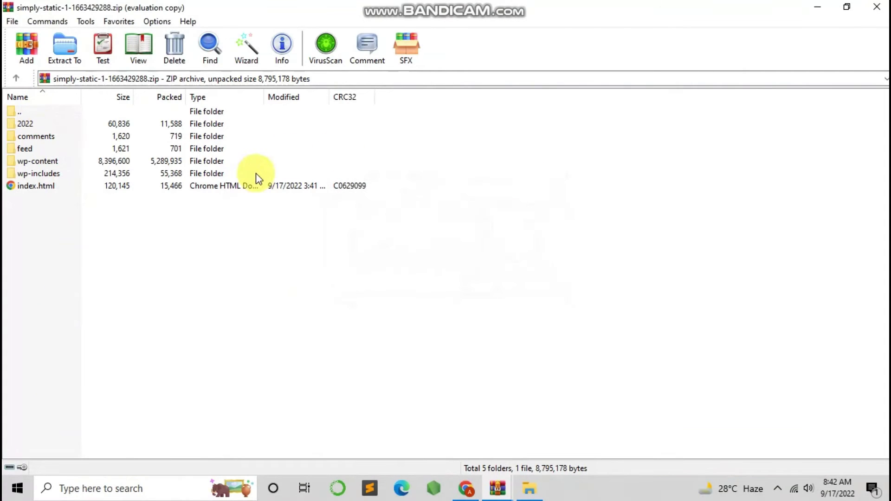
Step: Extract the newly downloaded simply-static ZIP archive from the Downloads folder to the Desktop
{"action": "left_click", "coordinate": [41, 96]}
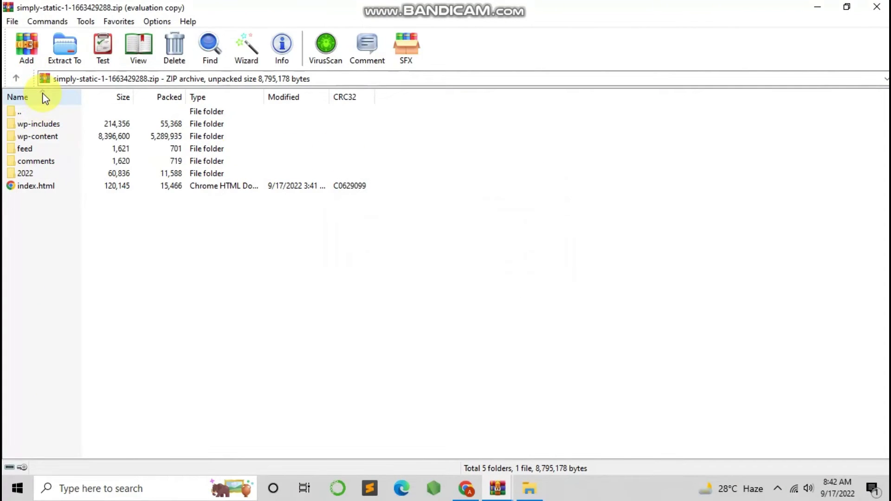
{"action": "left_click", "coordinate": [43, 96]}
{"action": "left_click", "coordinate": [19, 77]}
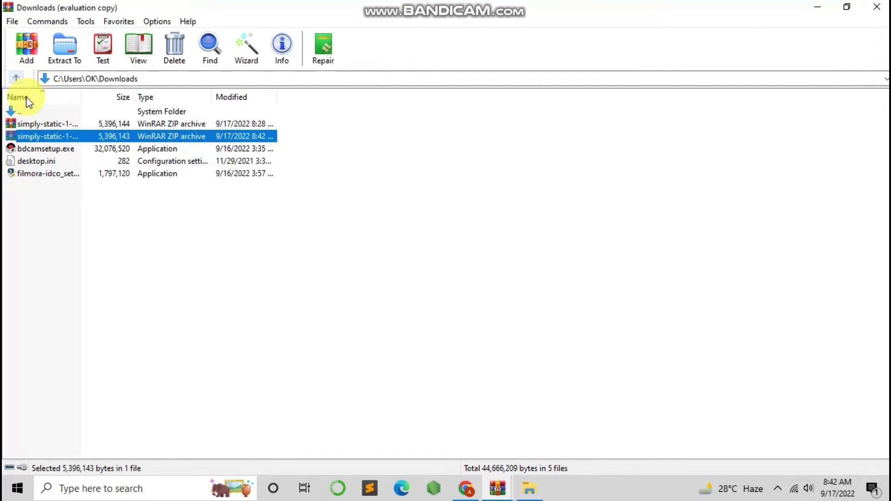
{"action": "left_click", "coordinate": [52, 199]}
{"action": "right_click", "coordinate": [68, 136]}
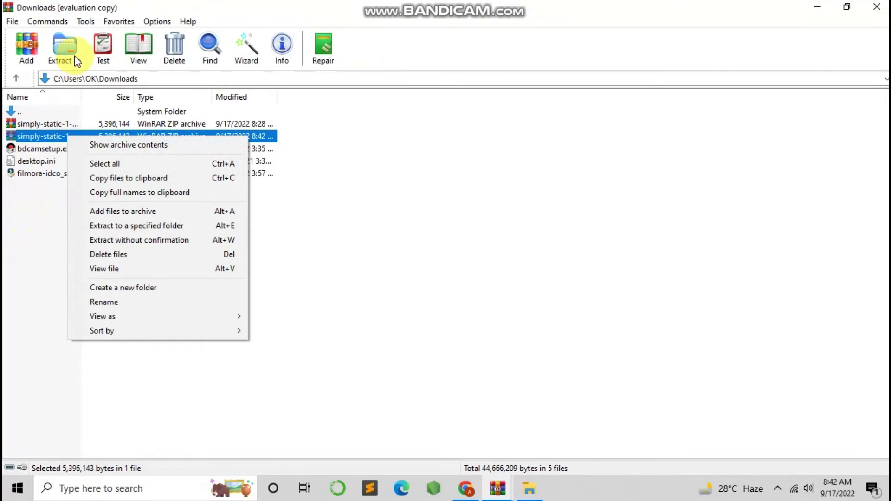
{"action": "left_click", "coordinate": [6, 366]}
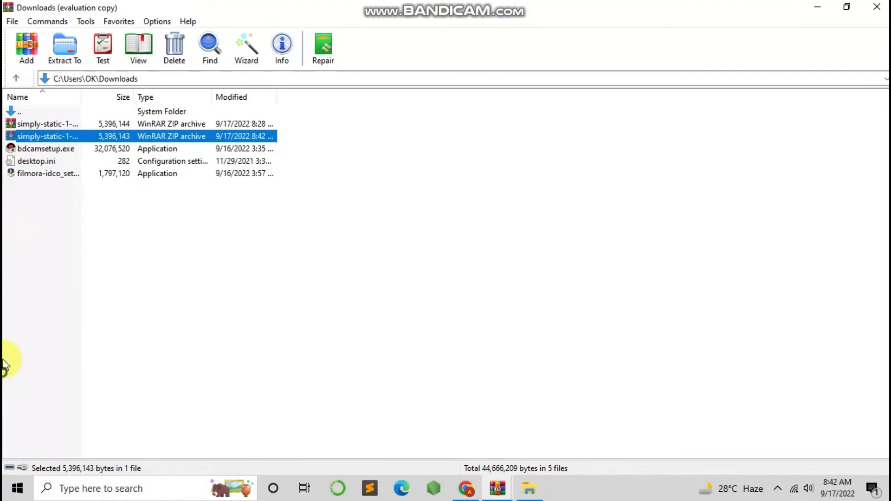
{"action": "left_click", "coordinate": [75, 60]}
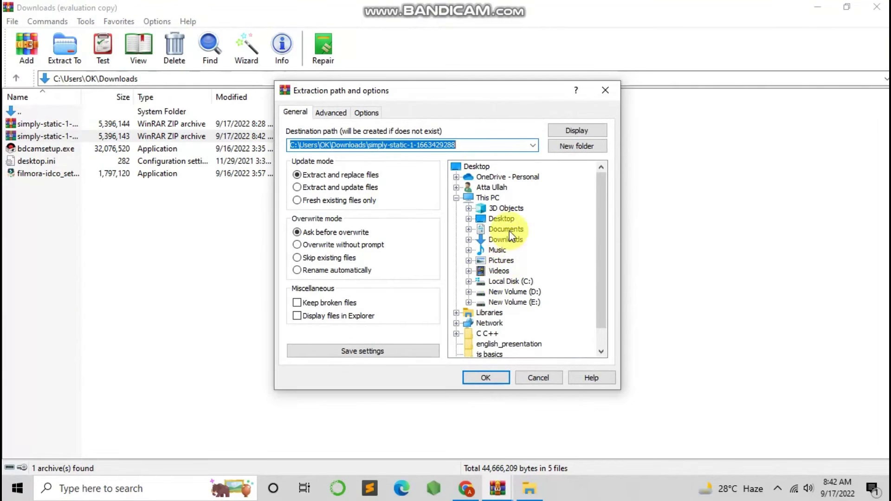
{"action": "left_click", "coordinate": [512, 219]}
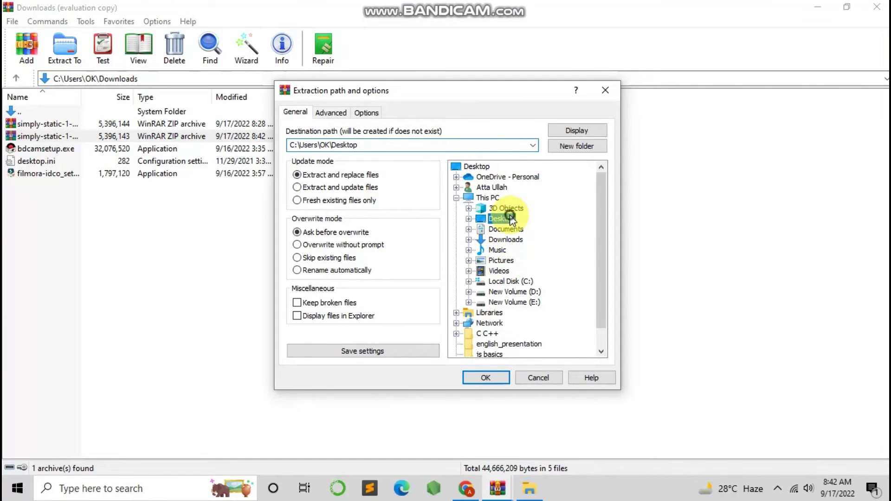
{"action": "left_click", "coordinate": [505, 379]}
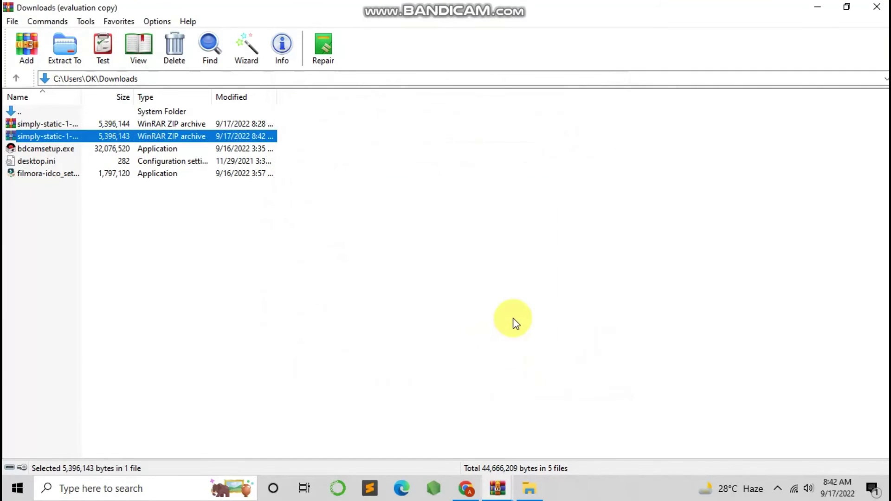
Step: Minimise the open windows, refresh the desktop and open the extracted index.html in the browser
{"action": "left_click", "coordinate": [809, 7]}
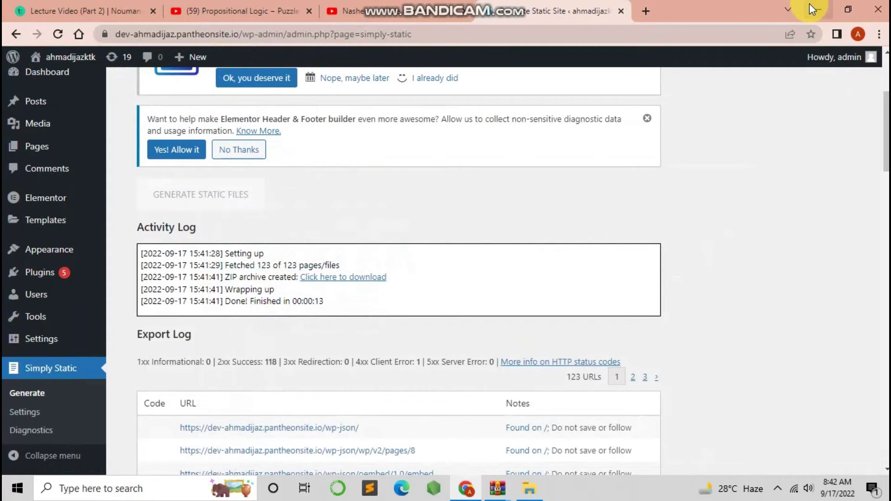
{"action": "left_click", "coordinate": [809, 8]}
{"action": "right_click", "coordinate": [415, 187]}
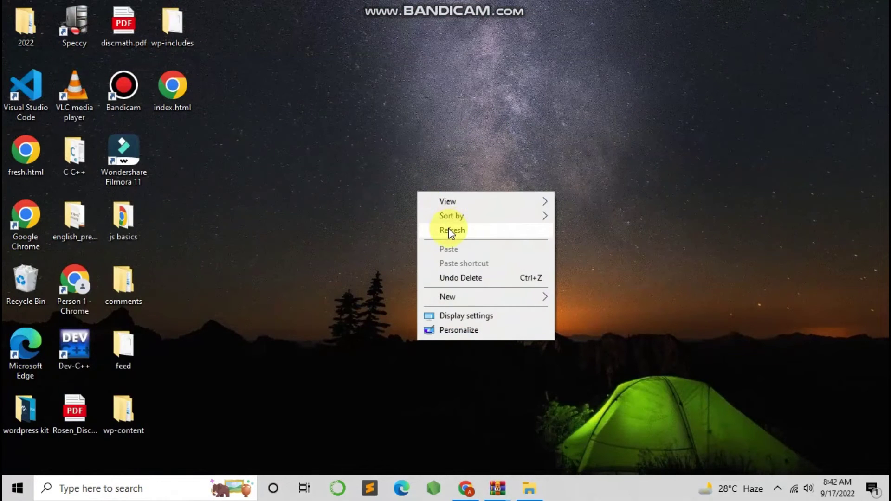
{"action": "left_click", "coordinate": [448, 228]}
{"action": "double_click", "coordinate": [196, 96]}
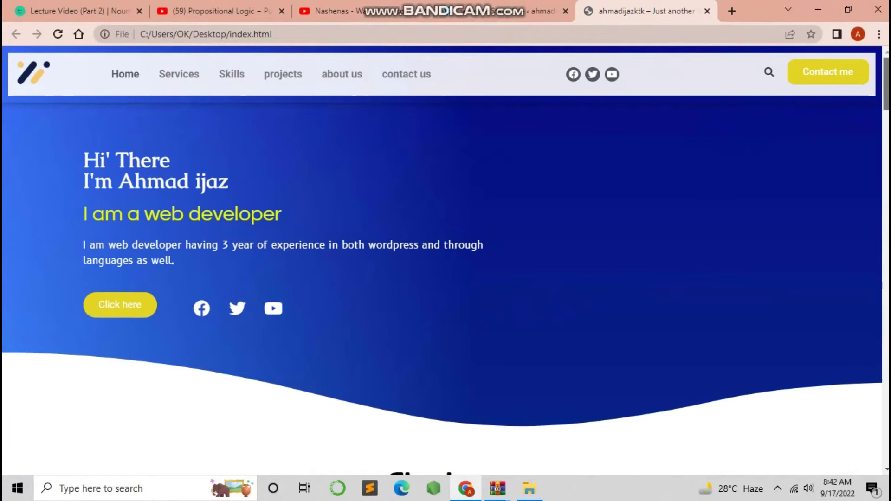
{"action": "scroll", "coordinate": [445, 260], "scroll_direction": "down", "scroll_amount": 15}
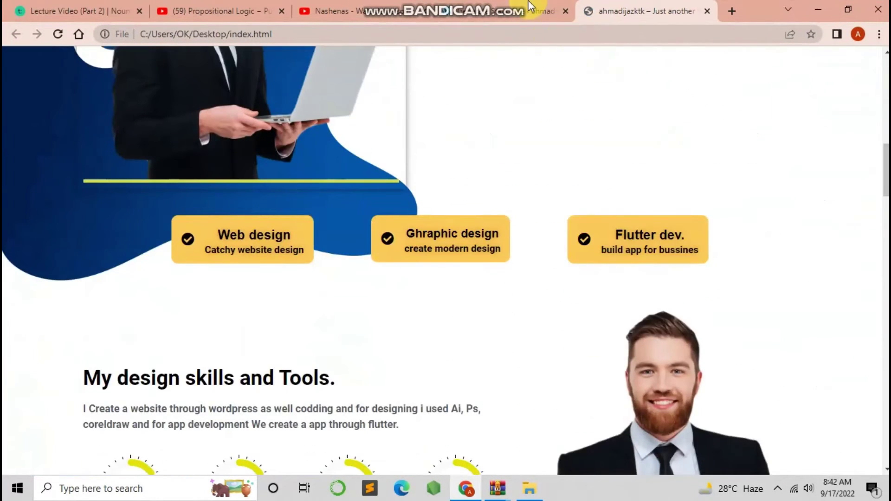
Step: Open the live WordPress site in a new browser tab from the dashboard to compare it with the local copy
{"action": "left_click", "coordinate": [530, 6]}
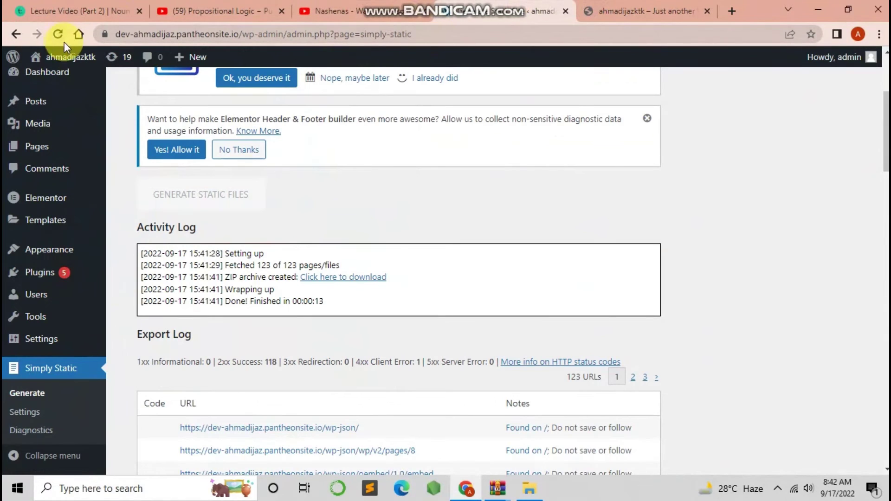
{"action": "mouse_move", "coordinate": [70, 57]}
{"action": "right_click", "coordinate": [69, 80]}
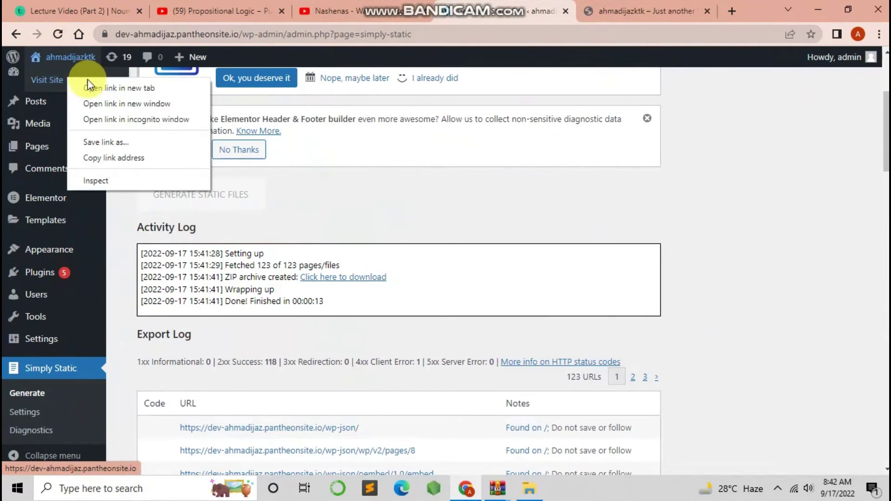
{"action": "left_click", "coordinate": [90, 88]}
{"action": "left_click", "coordinate": [596, 7]}
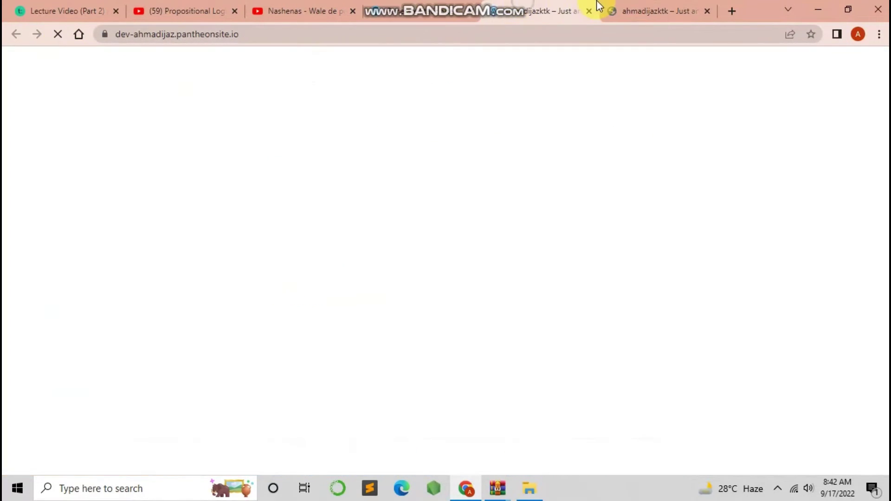
{"action": "left_click", "coordinate": [603, 7]}
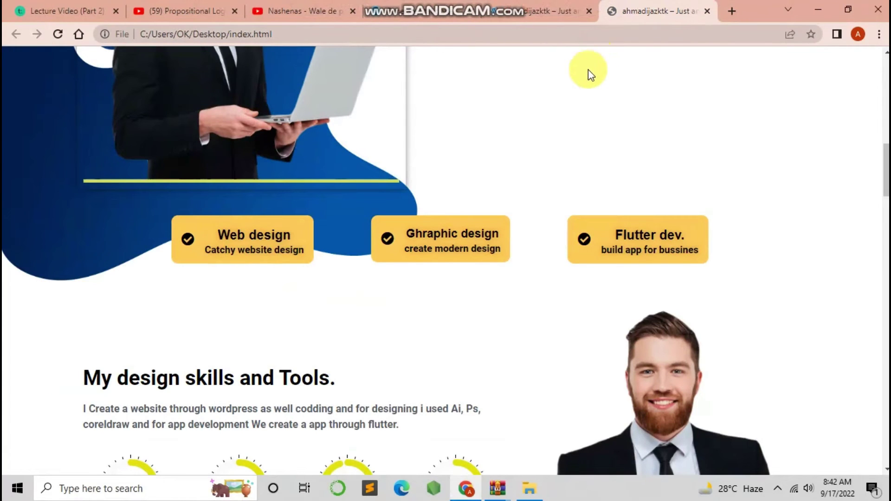
{"action": "left_click", "coordinate": [558, 13]}
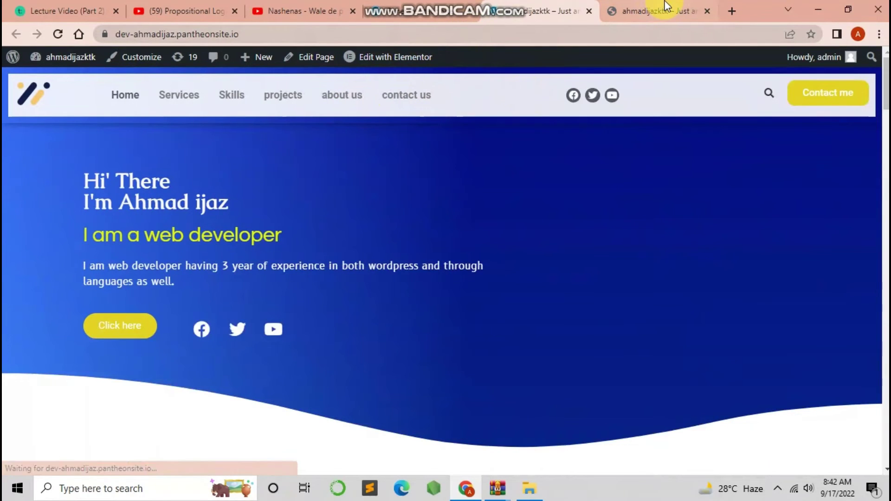
Step: Examine the sections of the local index.html page, from the header through the skills to the projects
{"action": "left_click", "coordinate": [656, 10]}
{"action": "scroll", "coordinate": [446, 260], "scroll_direction": "up", "scroll_amount": 12}
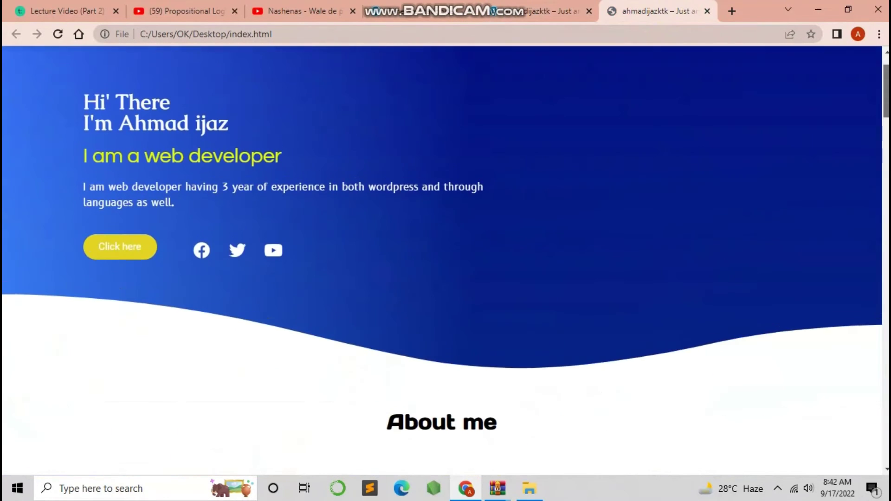
{"action": "scroll", "coordinate": [445, 260], "scroll_direction": "down", "scroll_amount": 2}
{"action": "left_click_drag", "start_coordinate": [885, 78], "coordinate": [886, 174]}
{"action": "scroll", "coordinate": [446, 259], "scroll_direction": "down", "scroll_amount": 20}
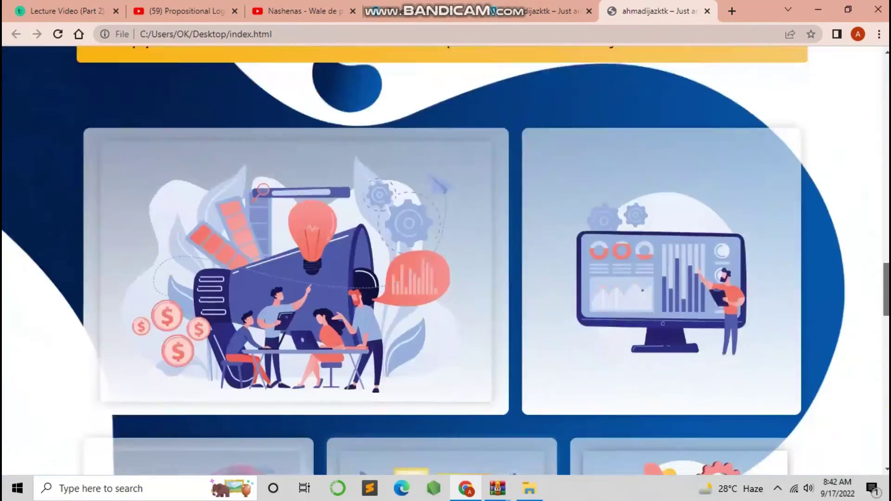
{"action": "scroll", "coordinate": [445, 260], "scroll_direction": "up", "scroll_amount": 20}
{"action": "scroll", "coordinate": [445, 260], "scroll_direction": "up", "scroll_amount": 15}
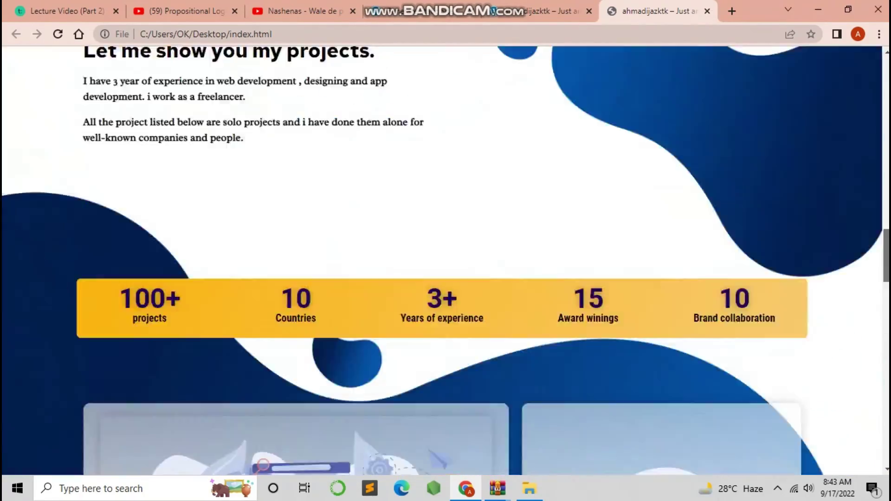
{"action": "scroll", "coordinate": [446, 260], "scroll_direction": "down", "scroll_amount": 4}
{"action": "scroll", "coordinate": [445, 260], "scroll_direction": "down", "scroll_amount": 15}
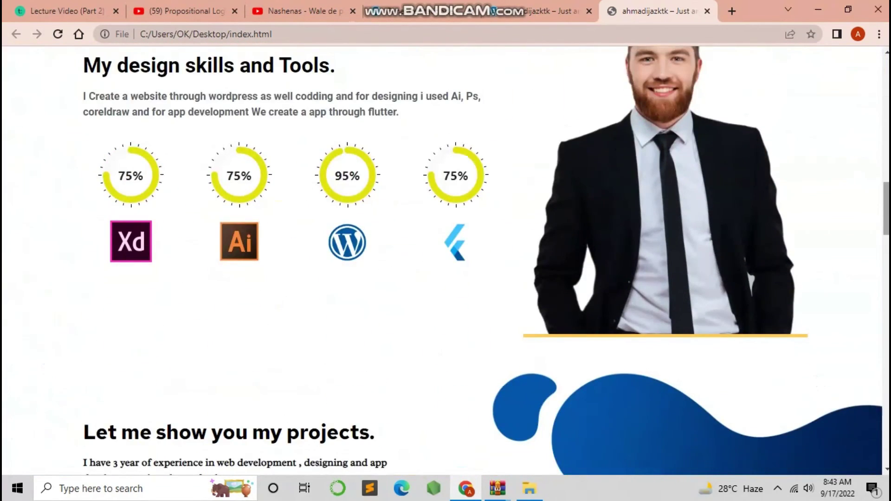
{"action": "scroll", "coordinate": [445, 260], "scroll_direction": "up", "scroll_amount": 15}
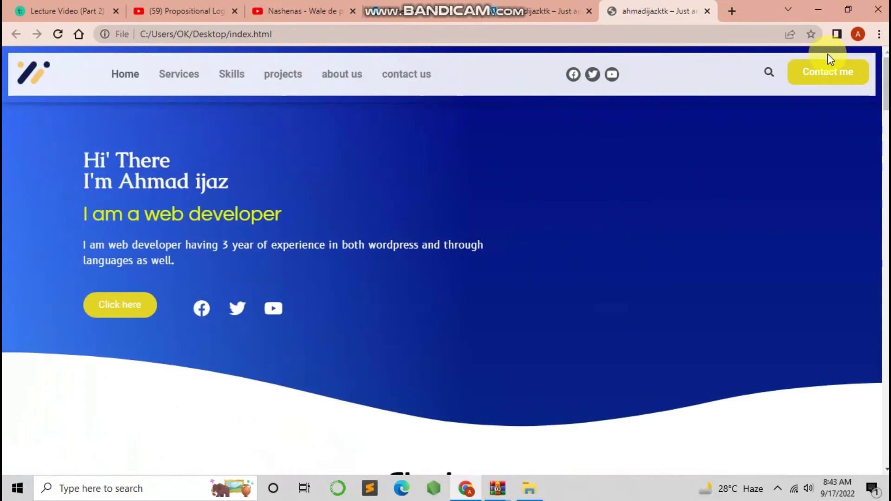